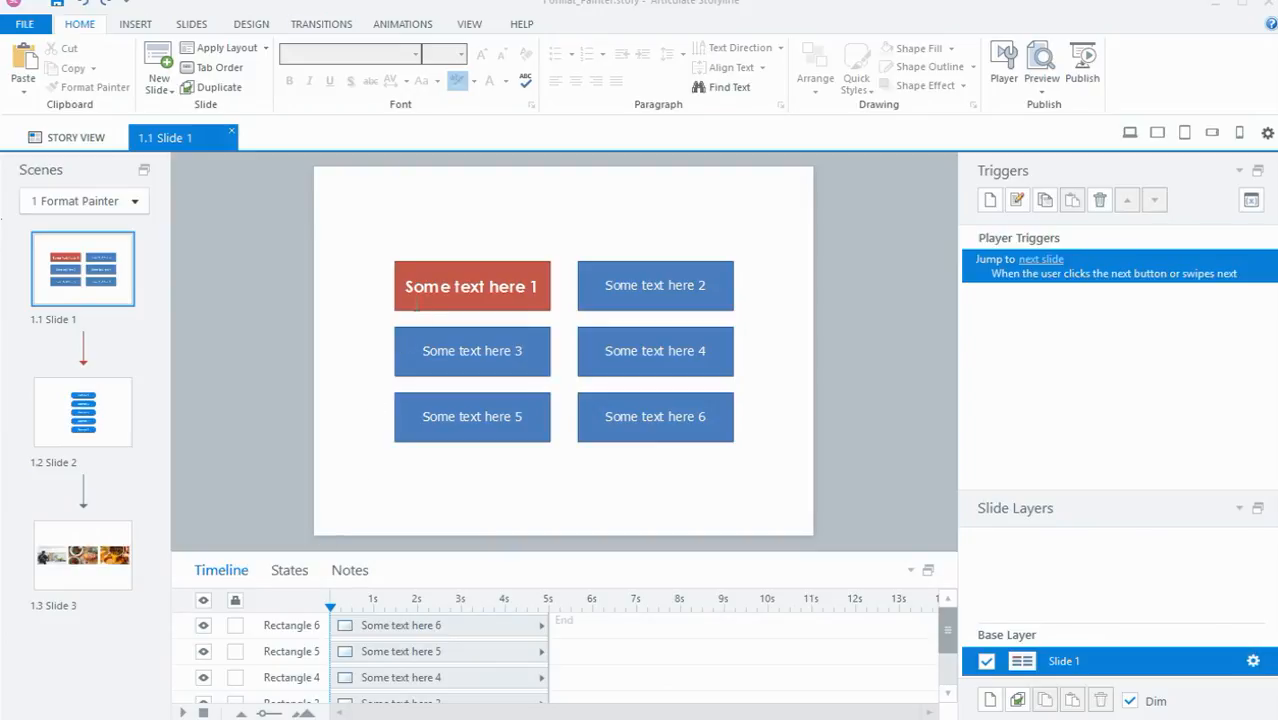
Step: Copy the formatting of the "Some text here 1" rectangle onto the "Some text here 2" rectangle with Format Painter
{"action": "left_click", "coordinate": [399, 300]}
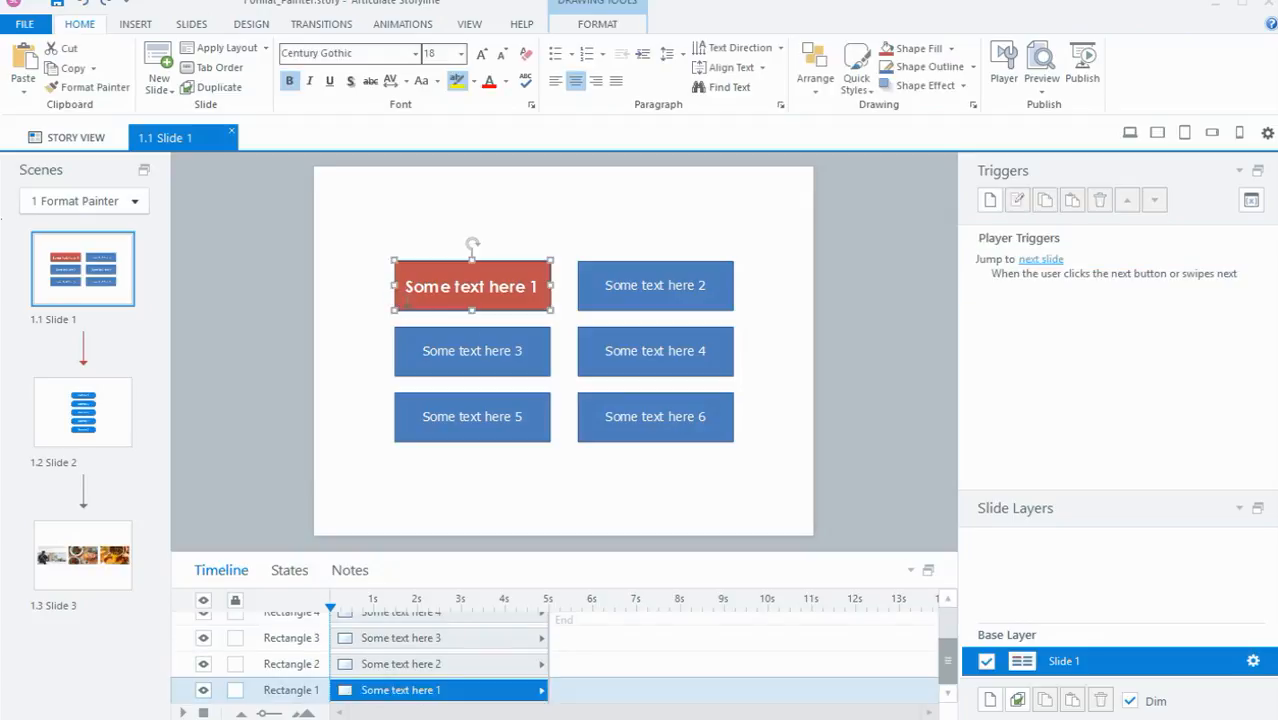
{"action": "left_click", "coordinate": [405, 302]}
{"action": "left_click", "coordinate": [95, 88]}
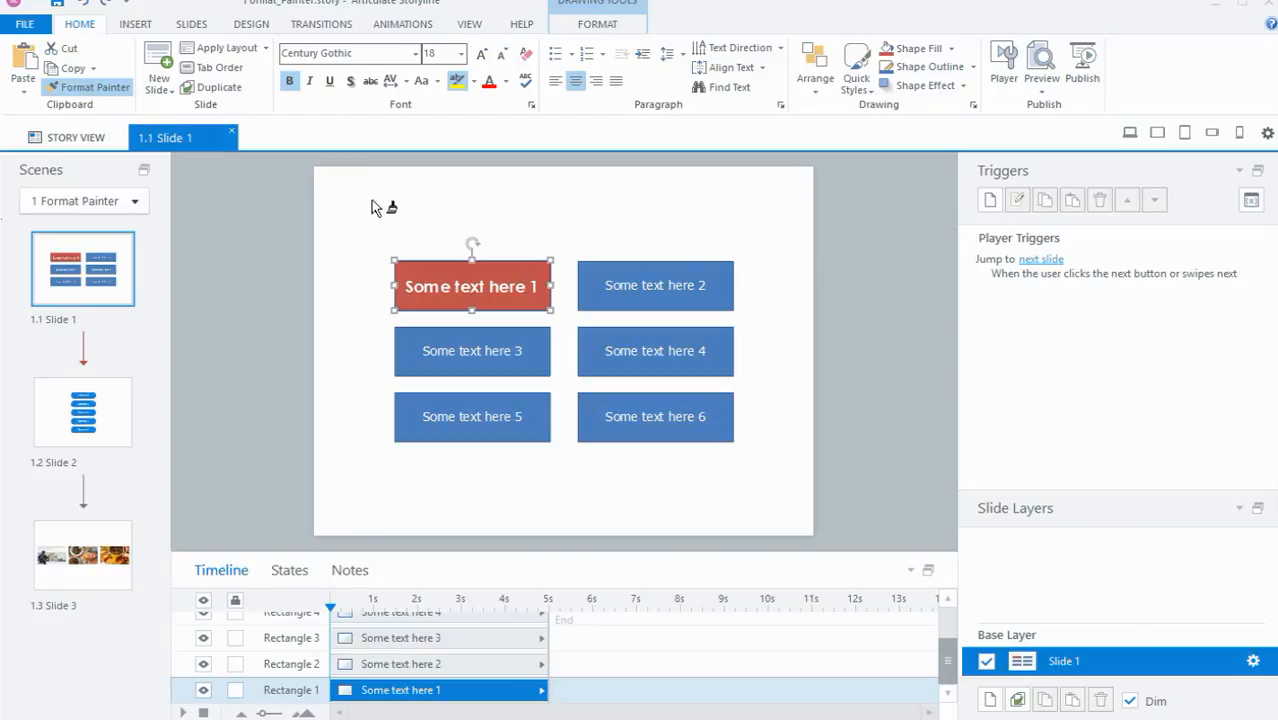
{"action": "left_click", "coordinate": [617, 271]}
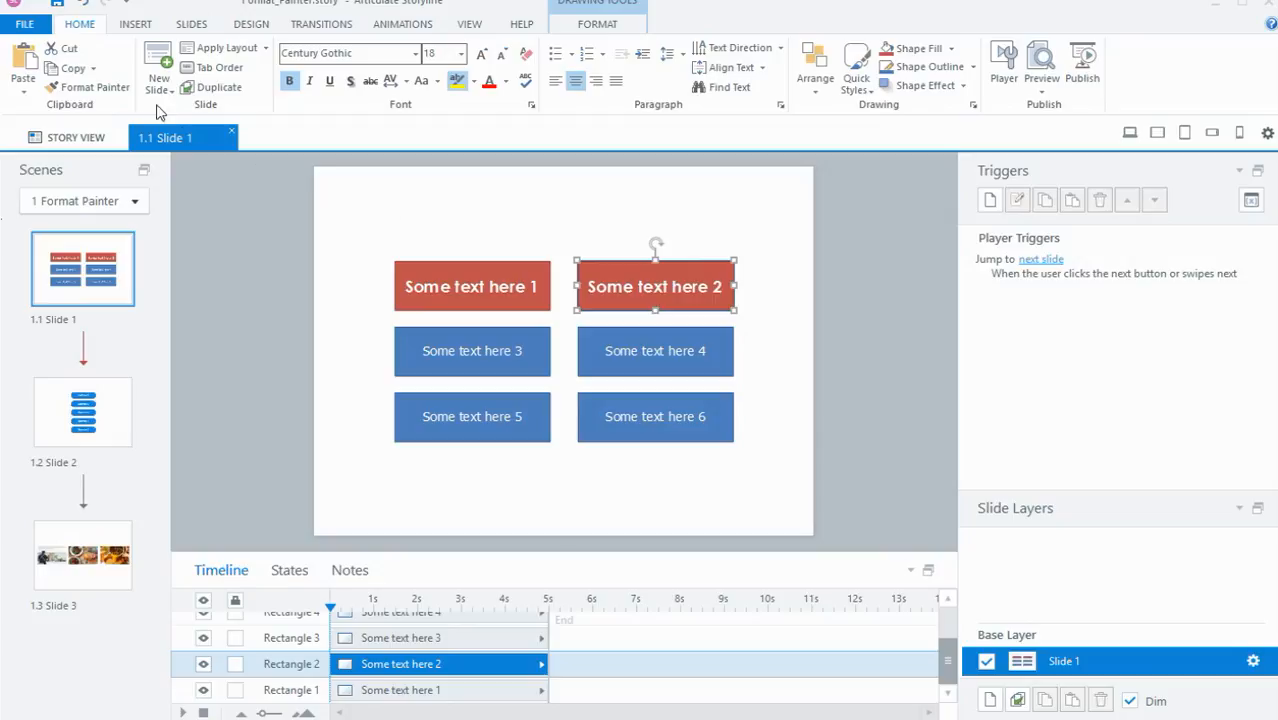
Step: Apply the "Some text here 2" rectangle's formatting to rectangles 3, 4, 5 and 6 with Format Painter kept active
{"action": "double_click", "coordinate": [92, 87]}
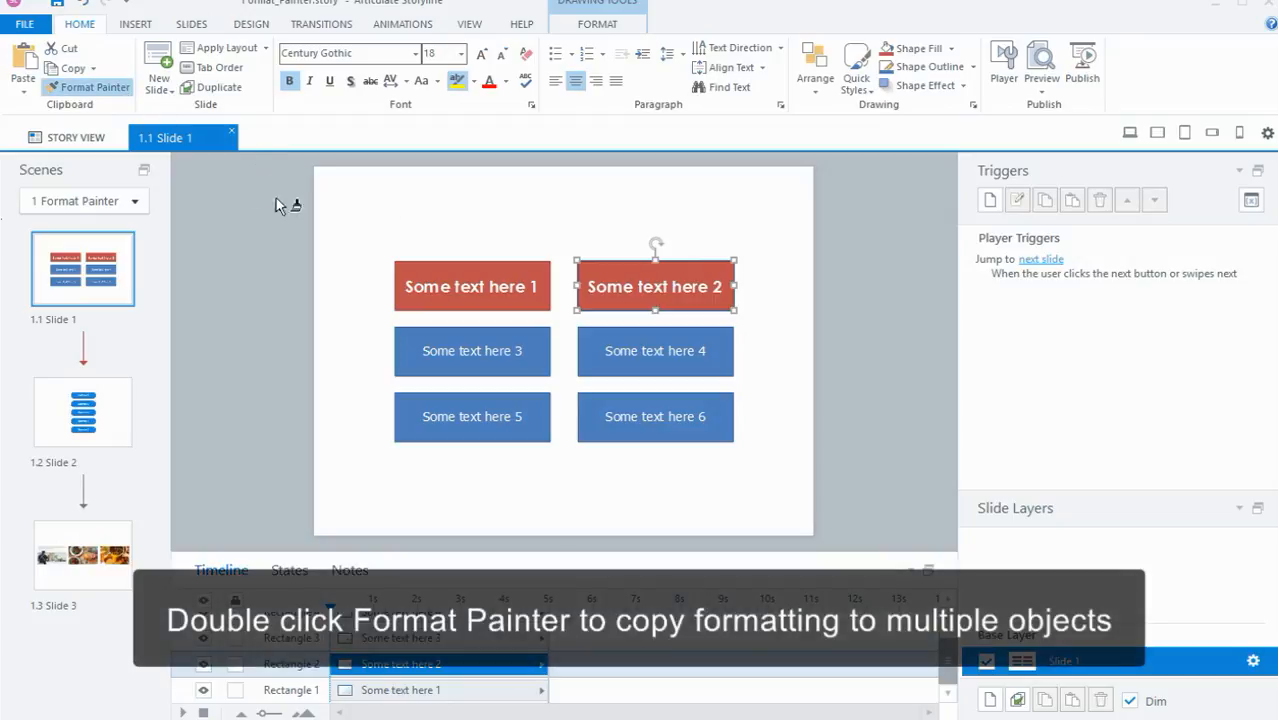
{"action": "left_click", "coordinate": [480, 350]}
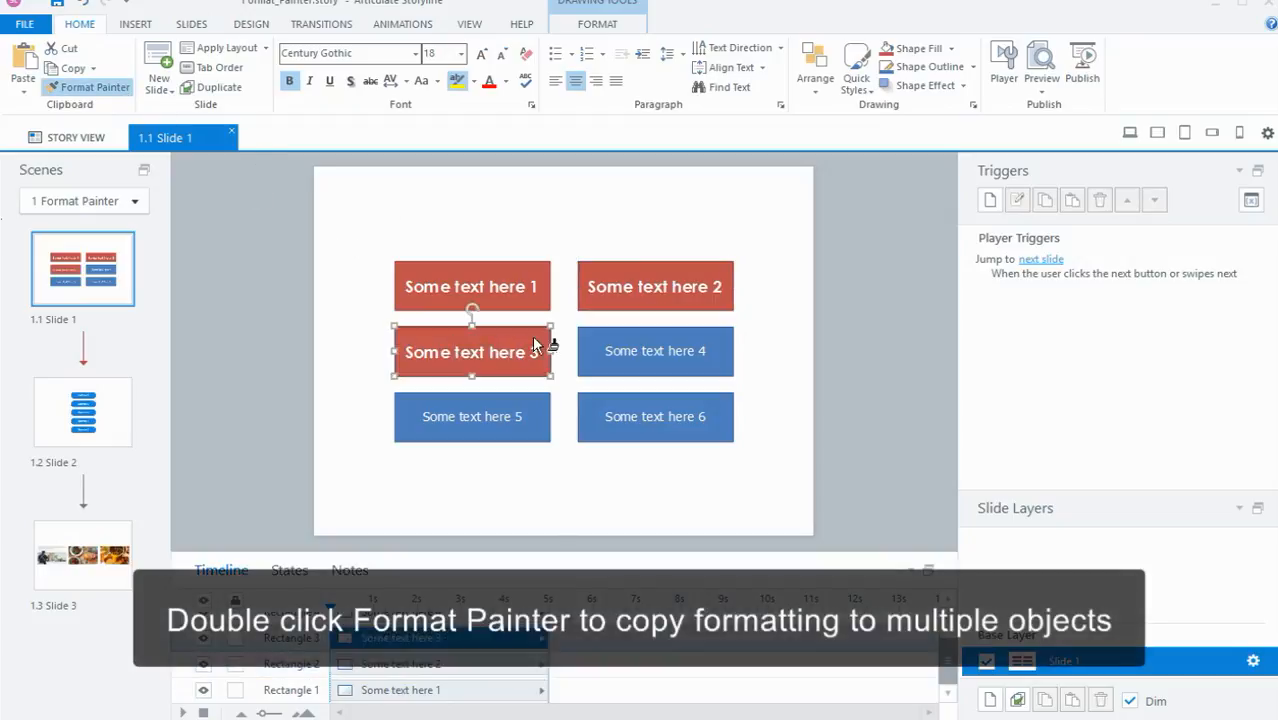
{"action": "left_click", "coordinate": [585, 348]}
{"action": "left_click", "coordinate": [505, 405]}
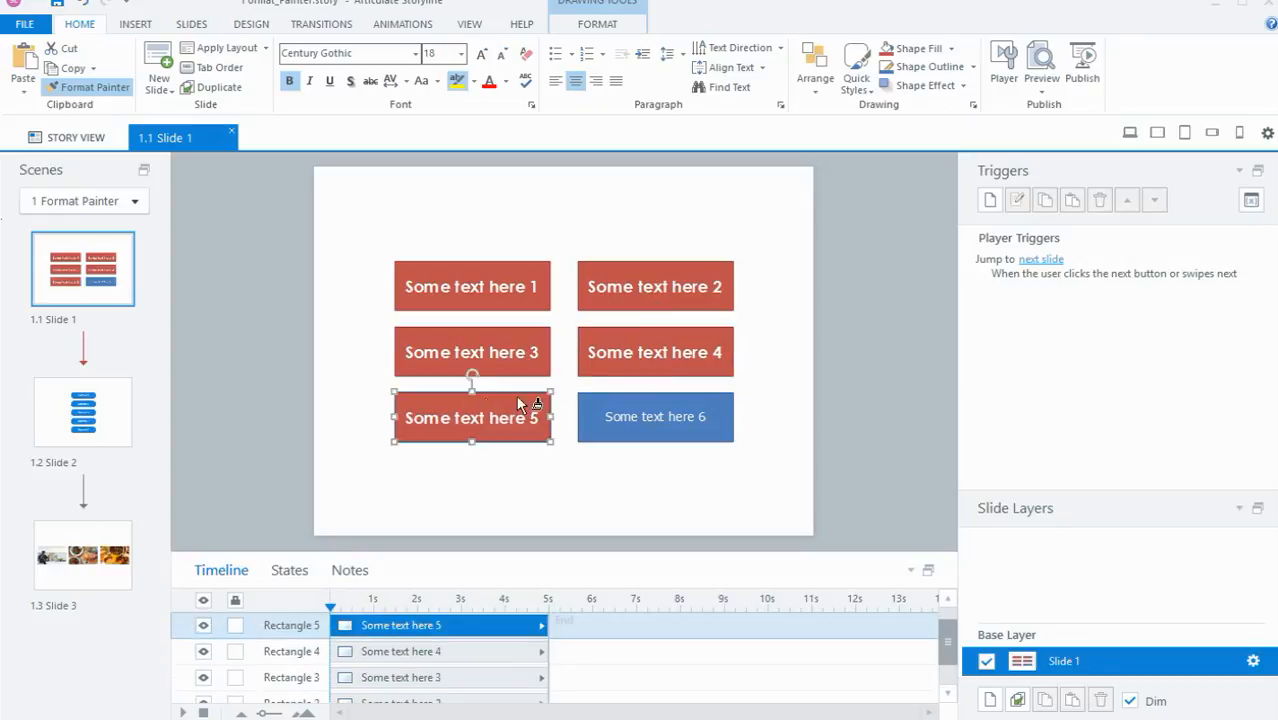
{"action": "left_click", "coordinate": [606, 408]}
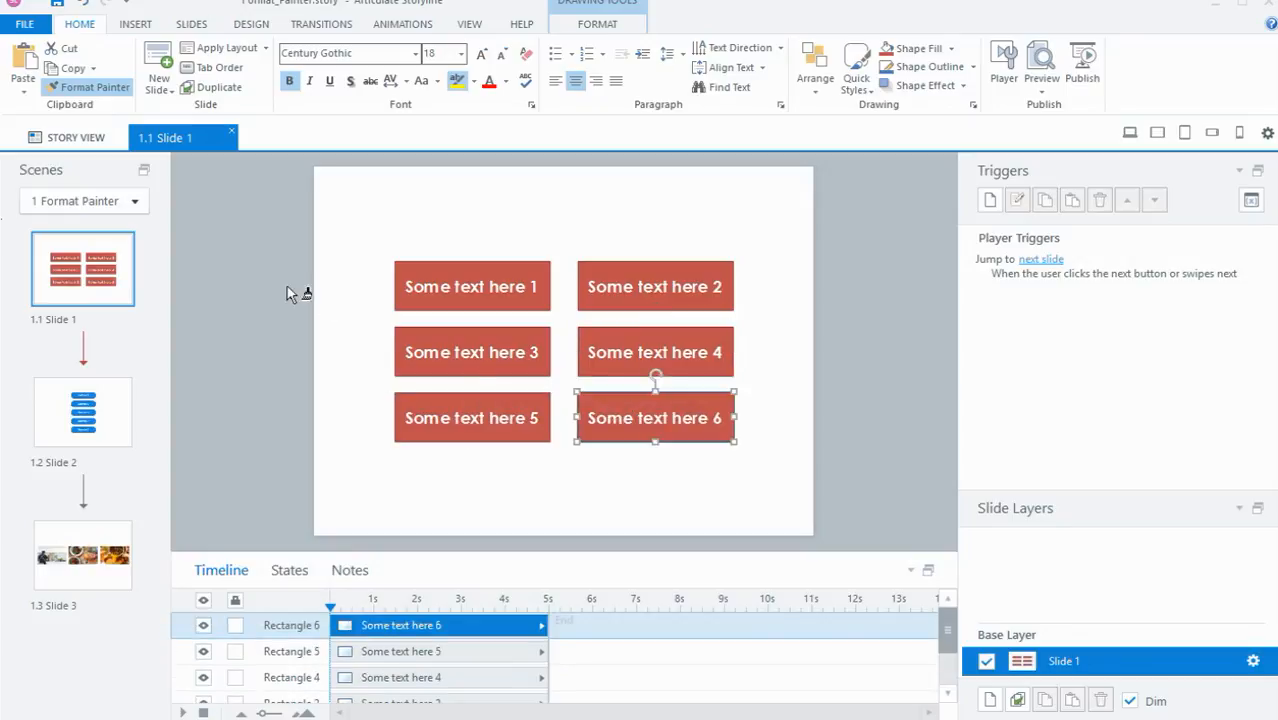
{"action": "left_click", "coordinate": [255, 274]}
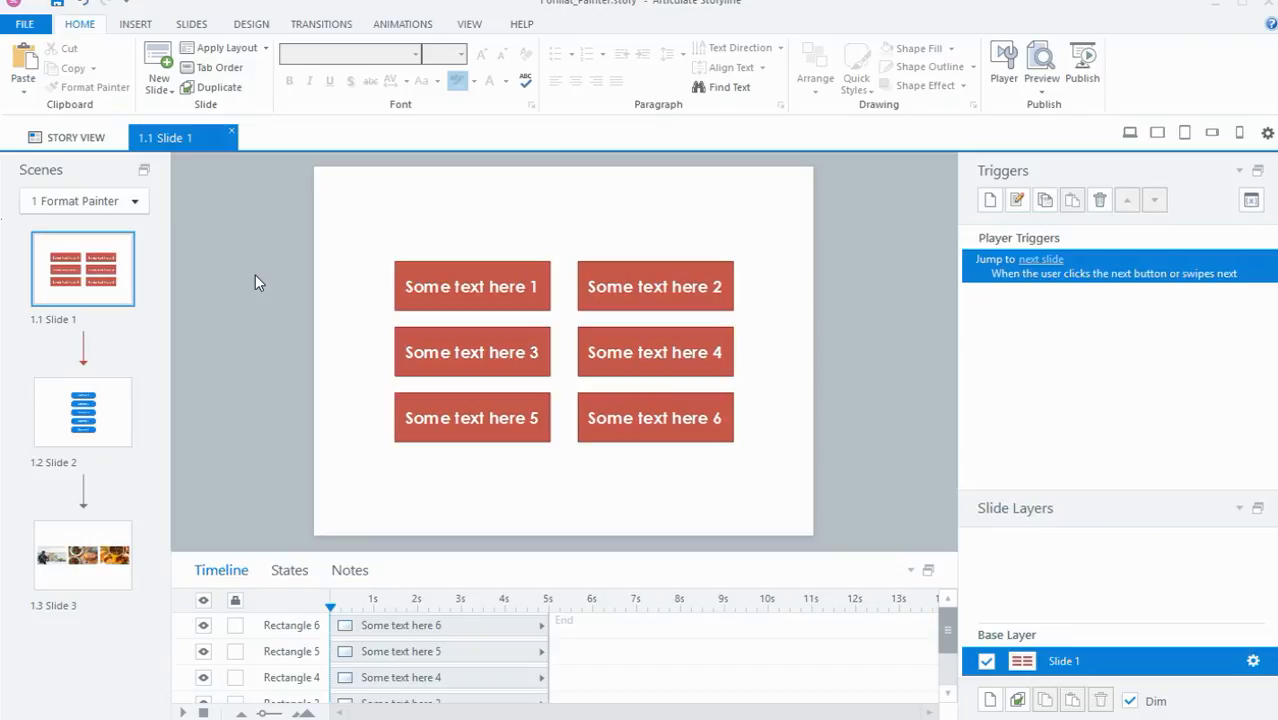
Step: On slide 1.2, examine the states of Button 1 and compare them with those of the other four buttons
{"action": "left_click", "coordinate": [106, 440]}
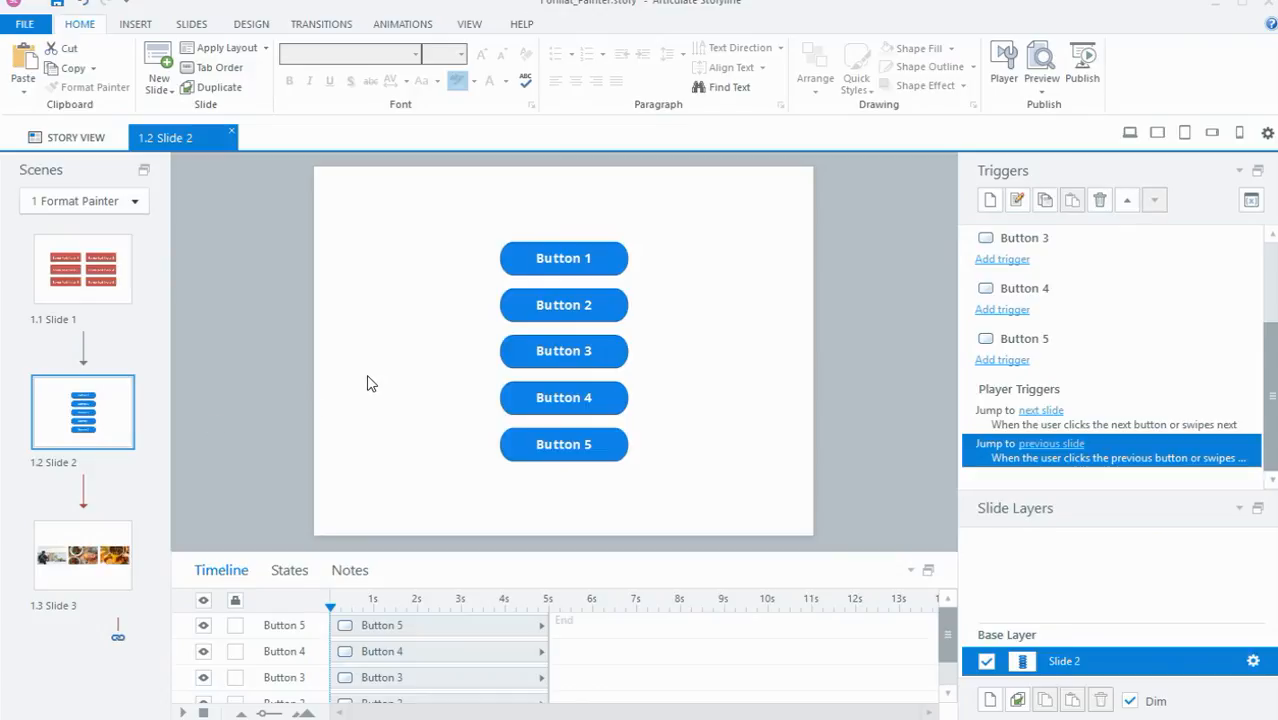
{"action": "left_click", "coordinate": [519, 243]}
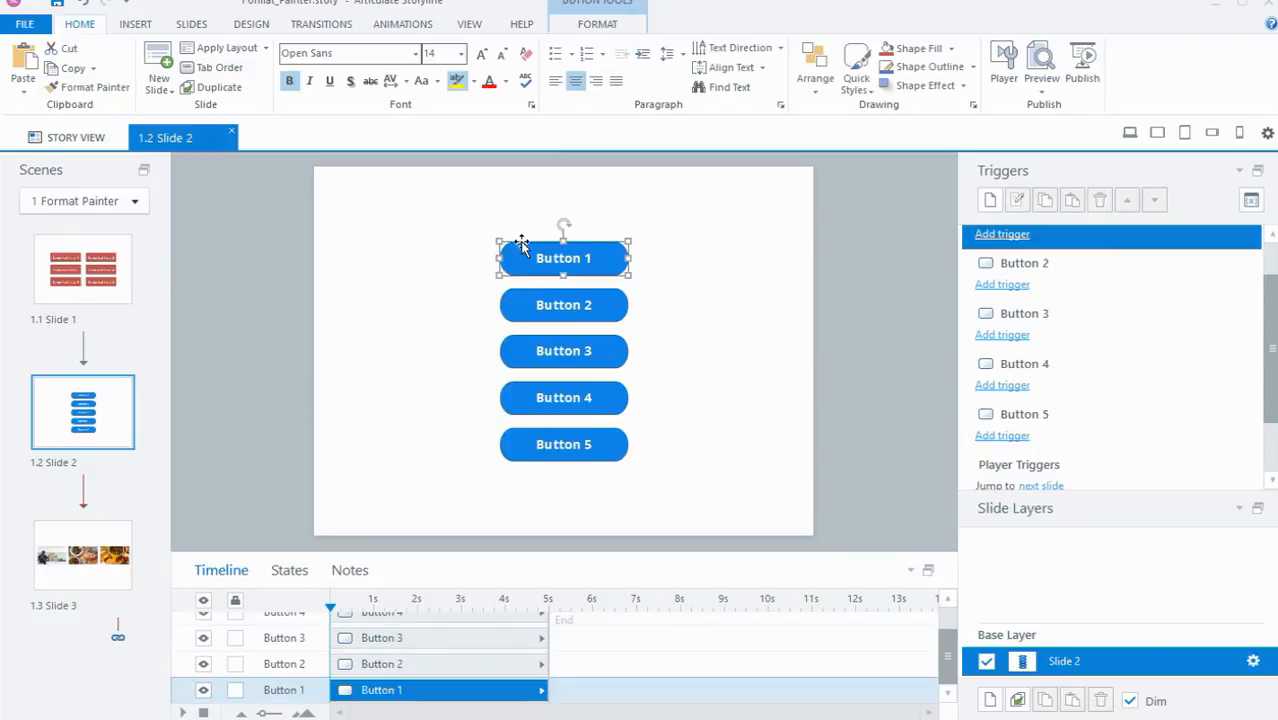
{"action": "left_click", "coordinate": [300, 576]}
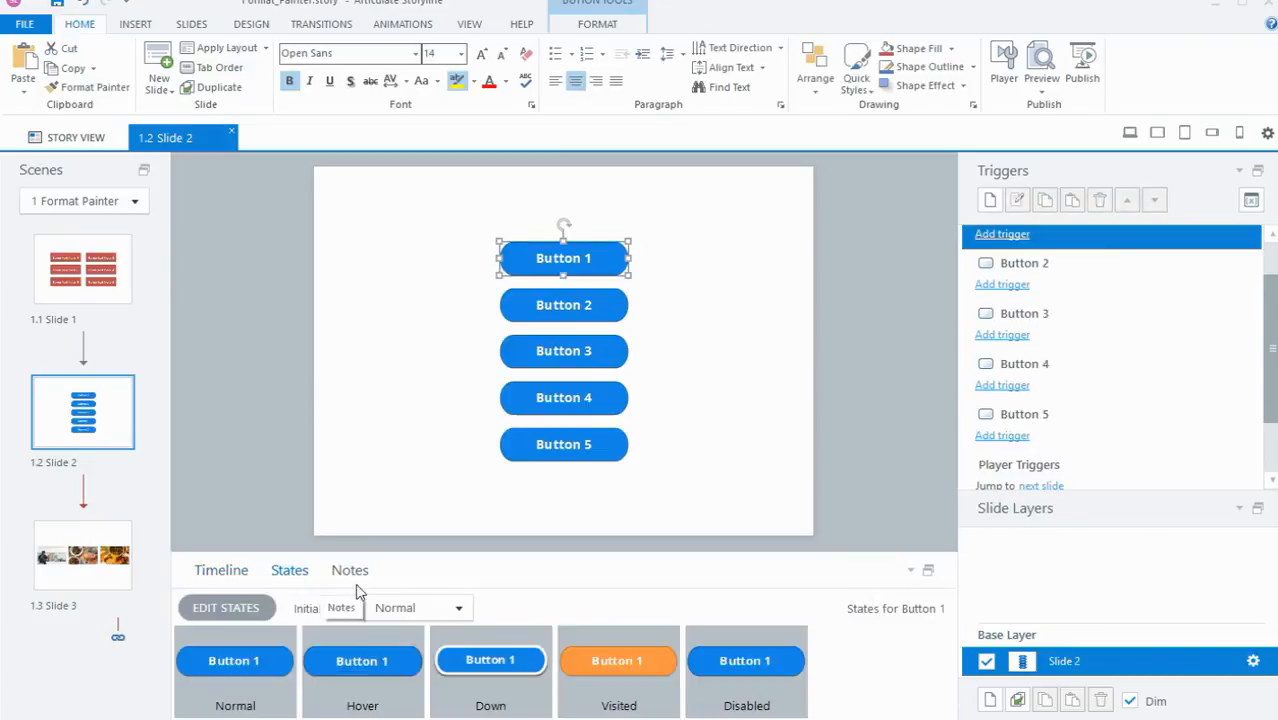
{"action": "left_click", "coordinate": [574, 680]}
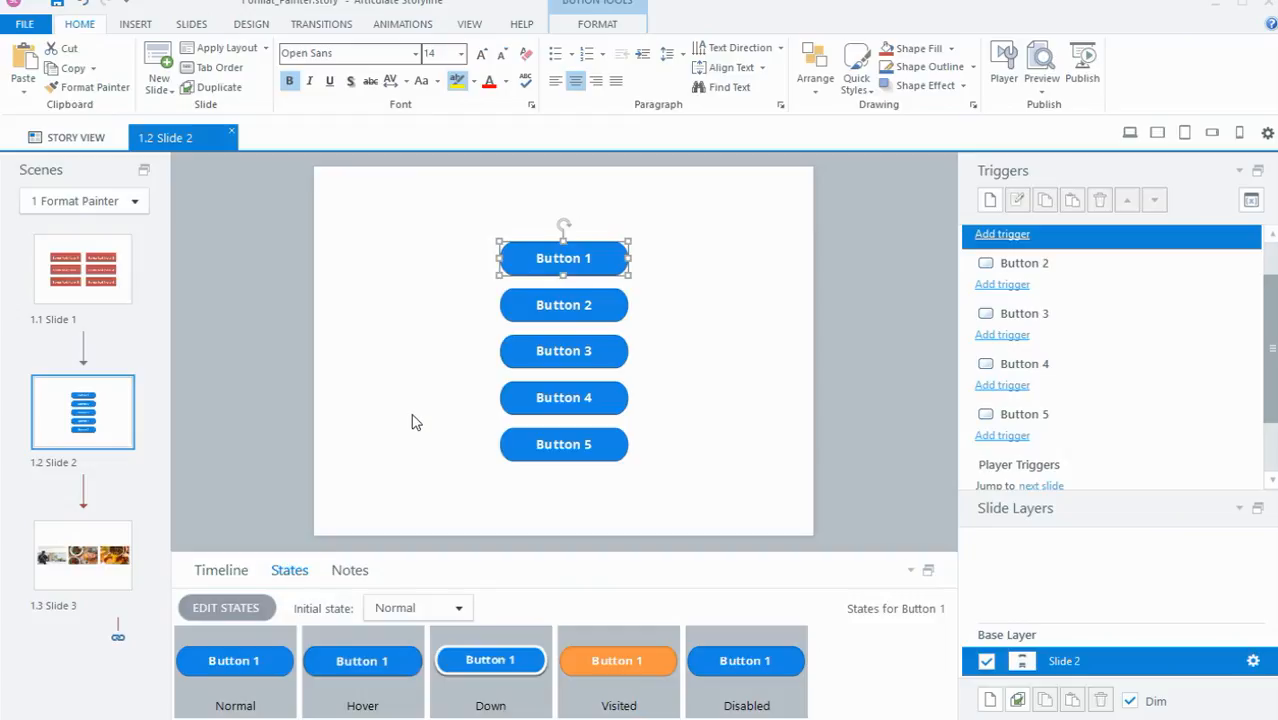
{"action": "key", "text": "Tab"}
{"action": "key", "text": "Tab"}
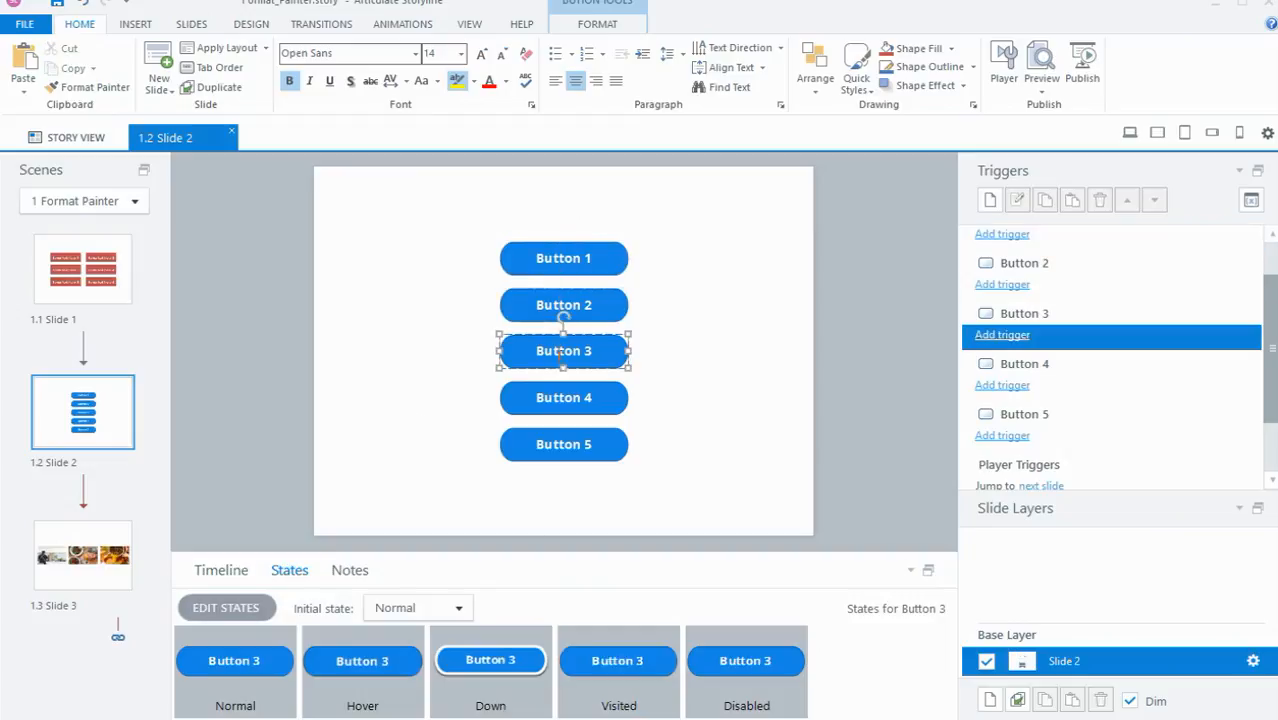
{"action": "key", "text": "Tab"}
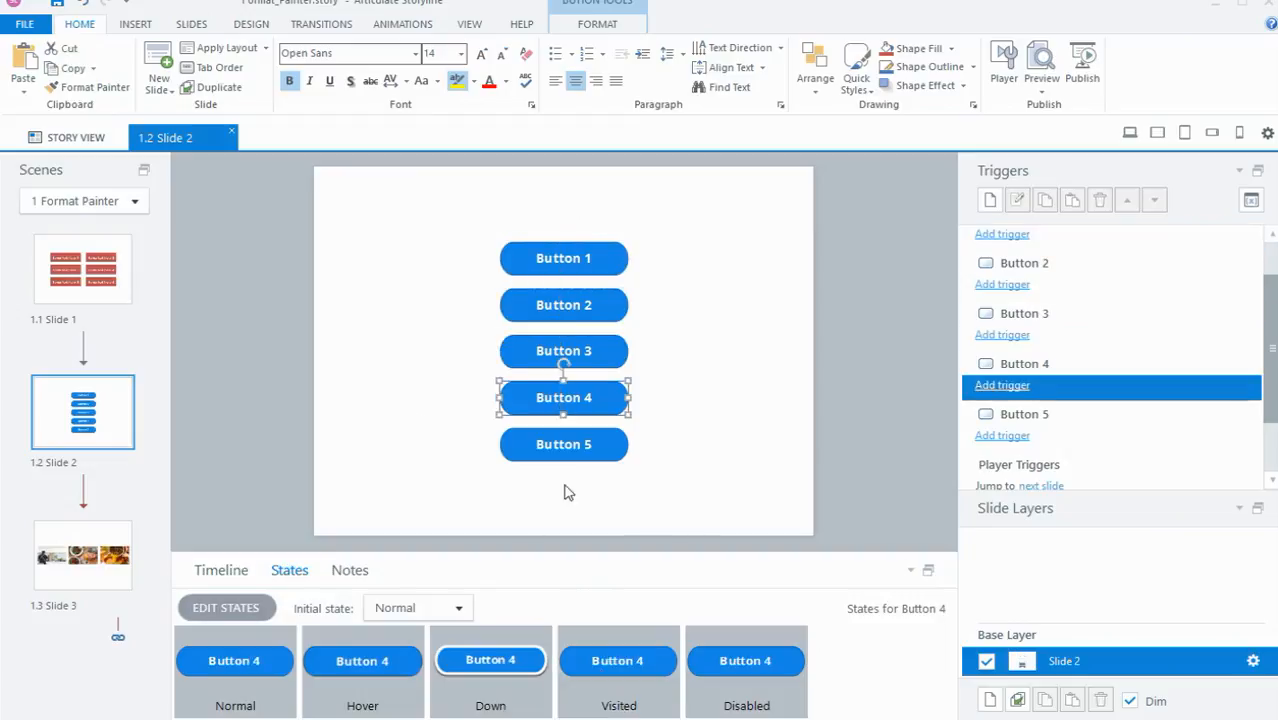
{"action": "key", "text": "Tab"}
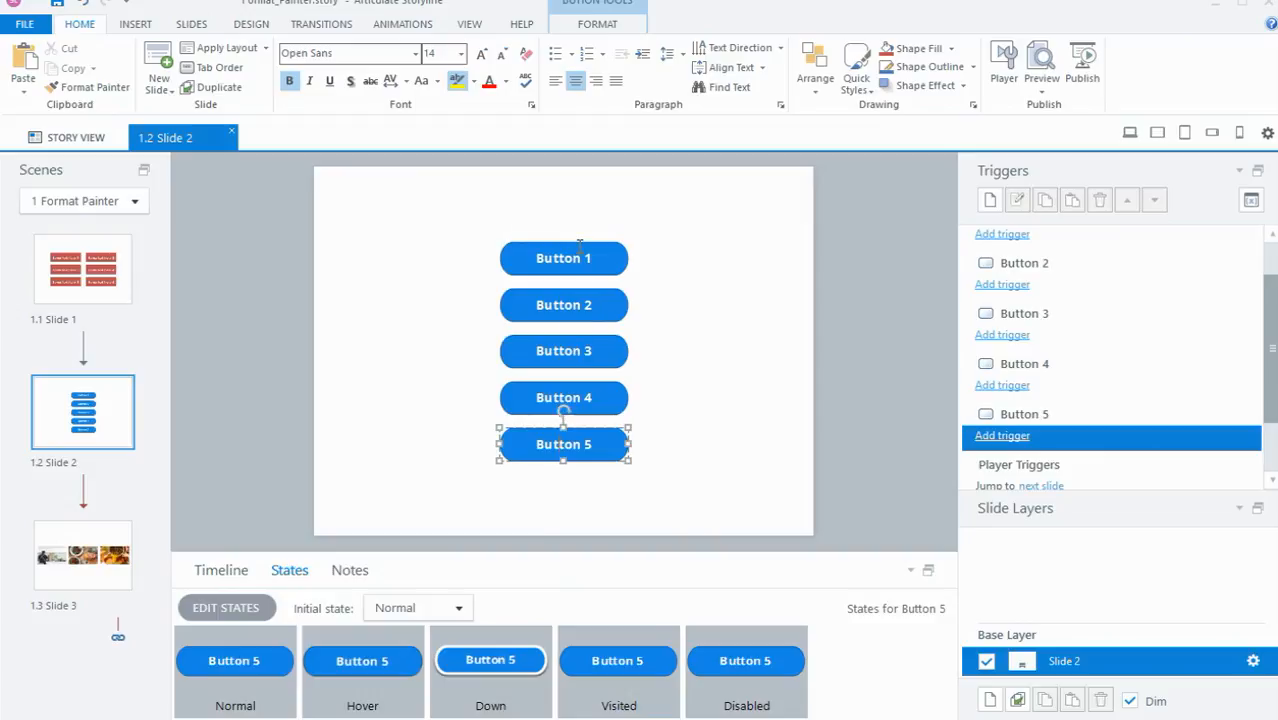
{"action": "key", "text": "Tab"}
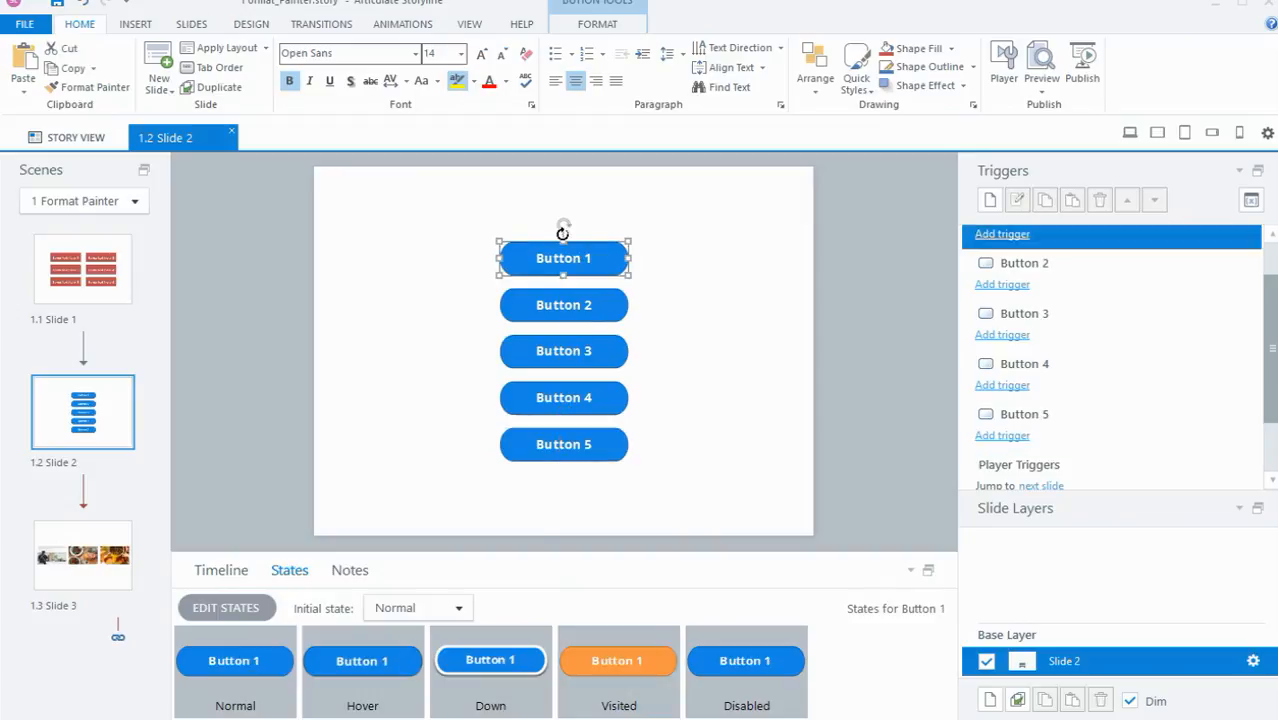
Step: Copy Button 1's formatting and states onto Buttons 2, 3, 4 and 5 with Format Painter
{"action": "left_click", "coordinate": [117, 94]}
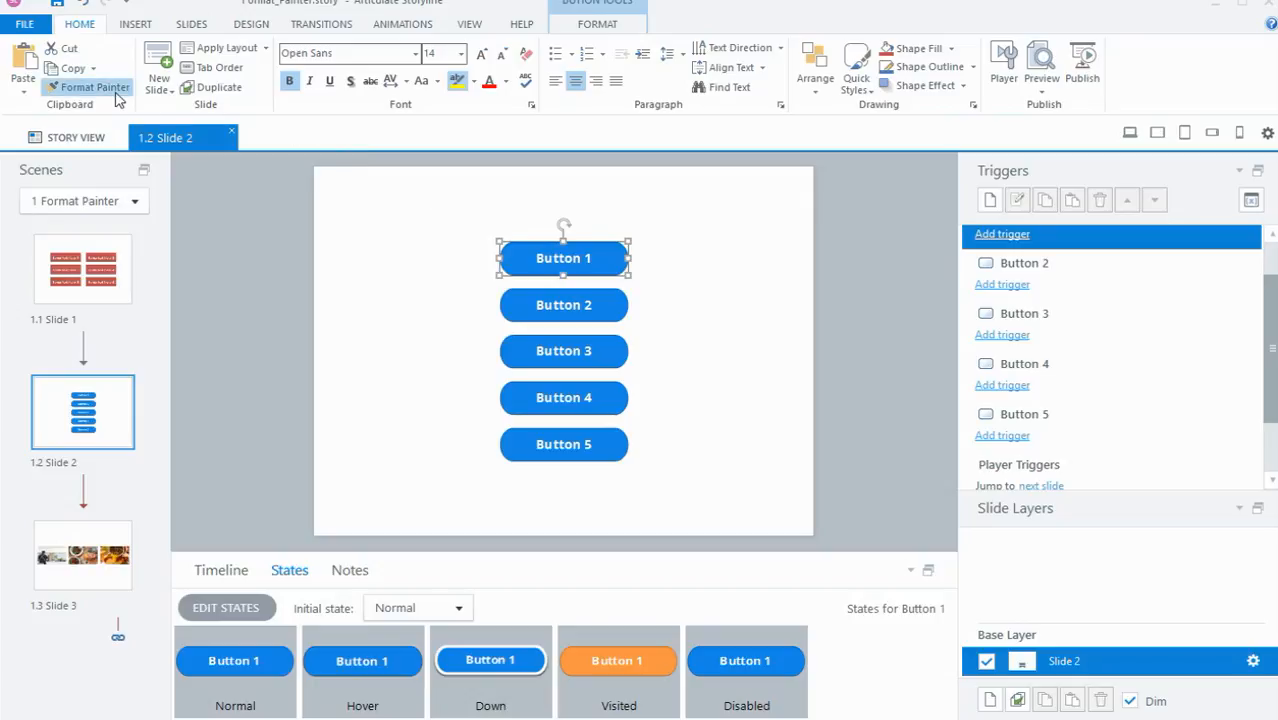
{"action": "left_click", "coordinate": [550, 318]}
{"action": "left_click", "coordinate": [550, 350]}
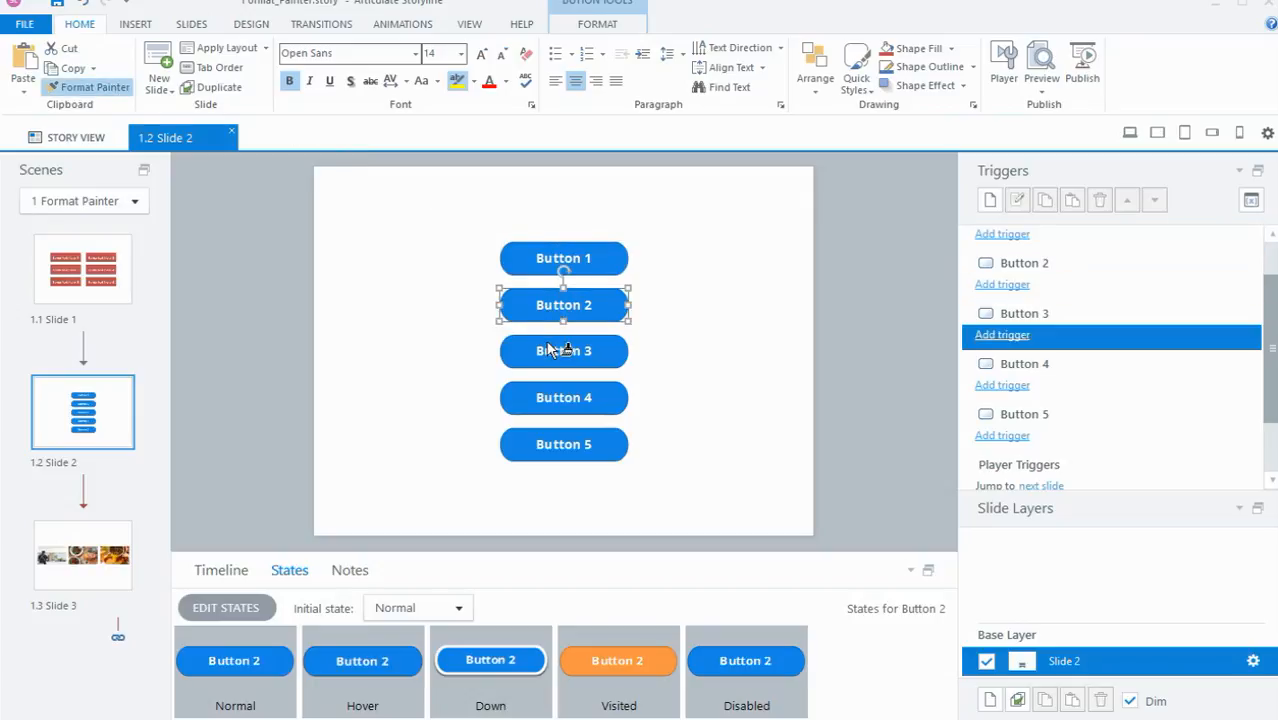
{"action": "left_click", "coordinate": [551, 410]}
{"action": "left_click", "coordinate": [553, 450]}
{"action": "left_click", "coordinate": [272, 387]}
Step: Check the states of Buttons 5, 4, 3 and 2, including their Visited state
{"action": "left_click", "coordinate": [543, 448]}
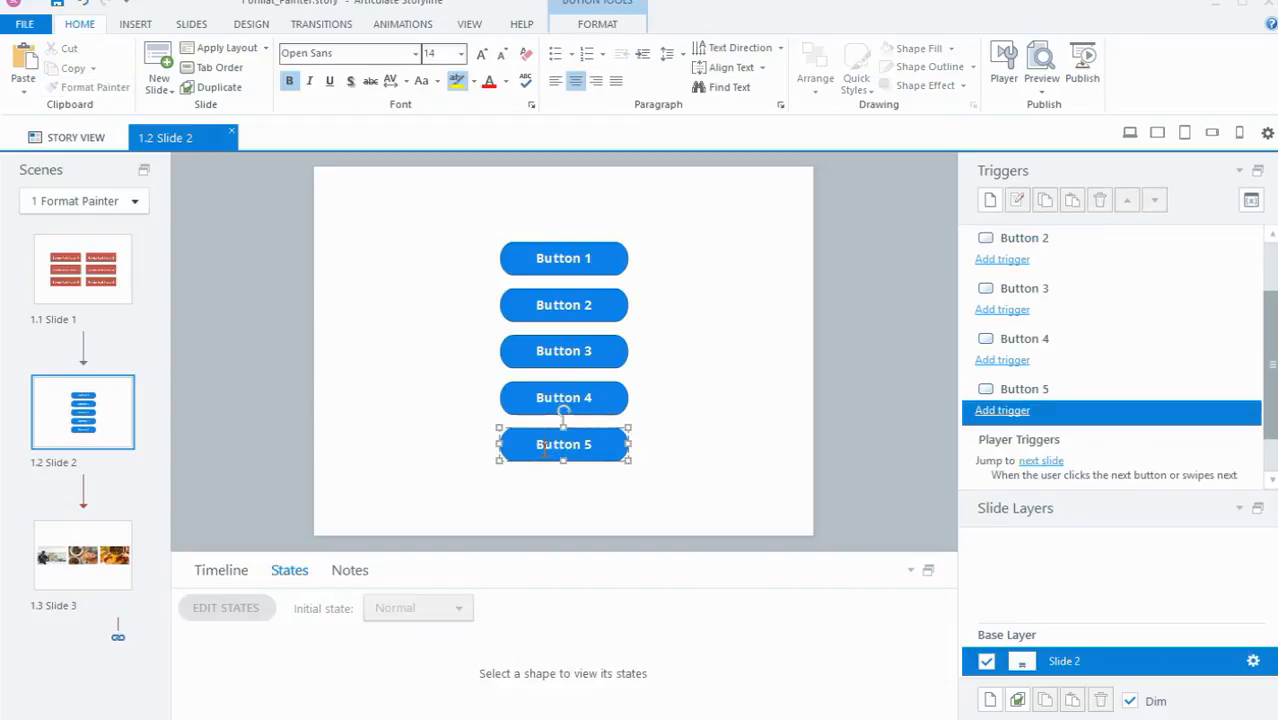
{"action": "left_click", "coordinate": [590, 398]}
{"action": "left_click", "coordinate": [584, 352]}
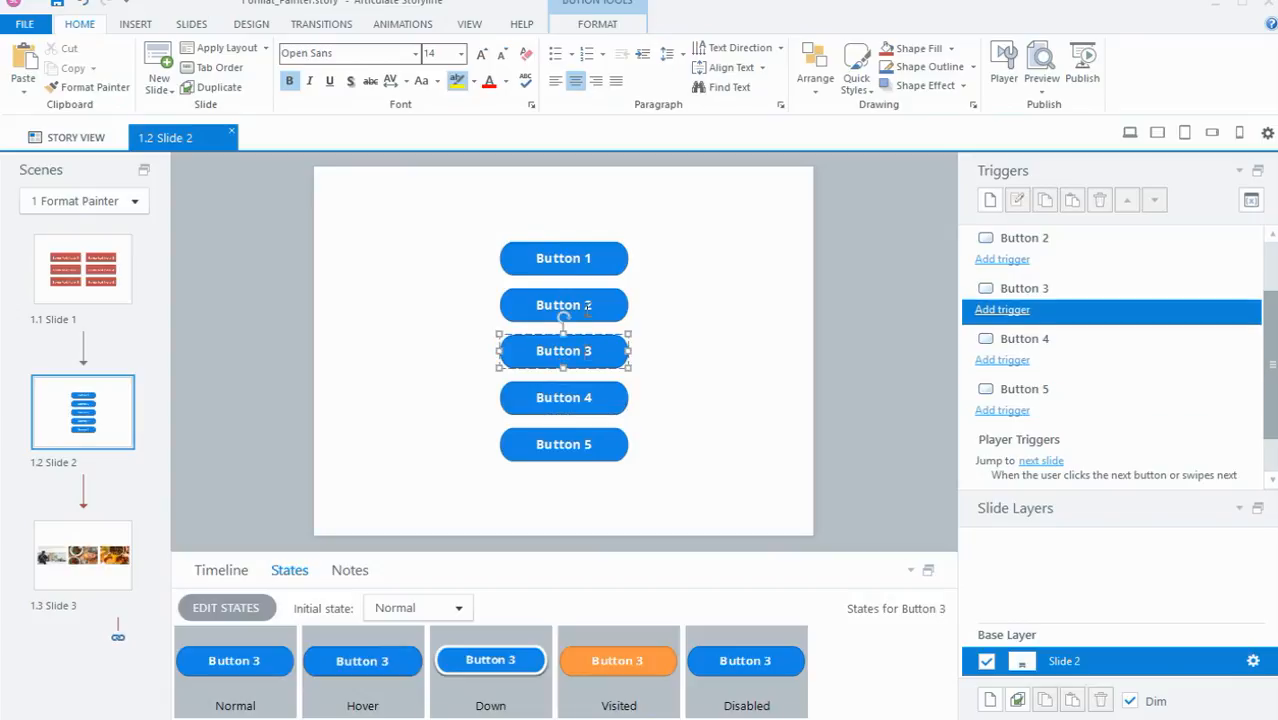
{"action": "left_click", "coordinate": [586, 308]}
{"action": "left_click", "coordinate": [450, 286]}
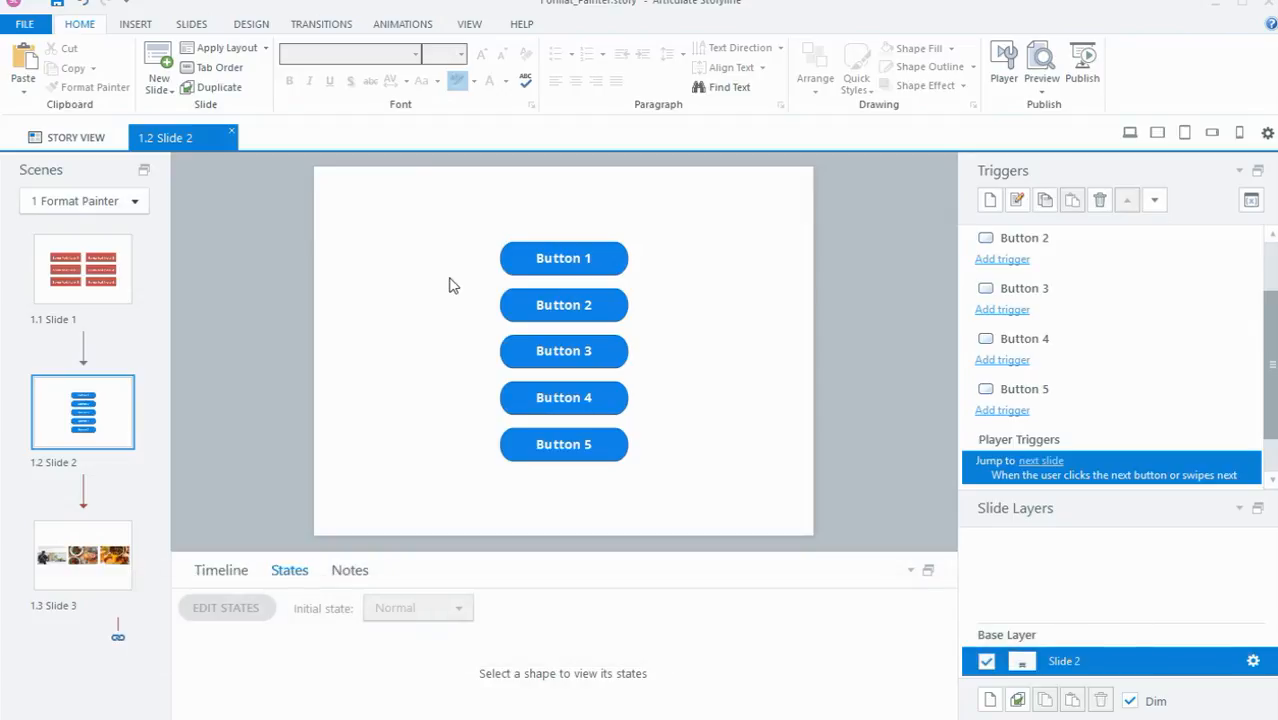
Step: On slide 1.3, copy the formatting and states of the man-in-kitchen picture onto the other two pictures with Format Painter
{"action": "left_click", "coordinate": [90, 545]}
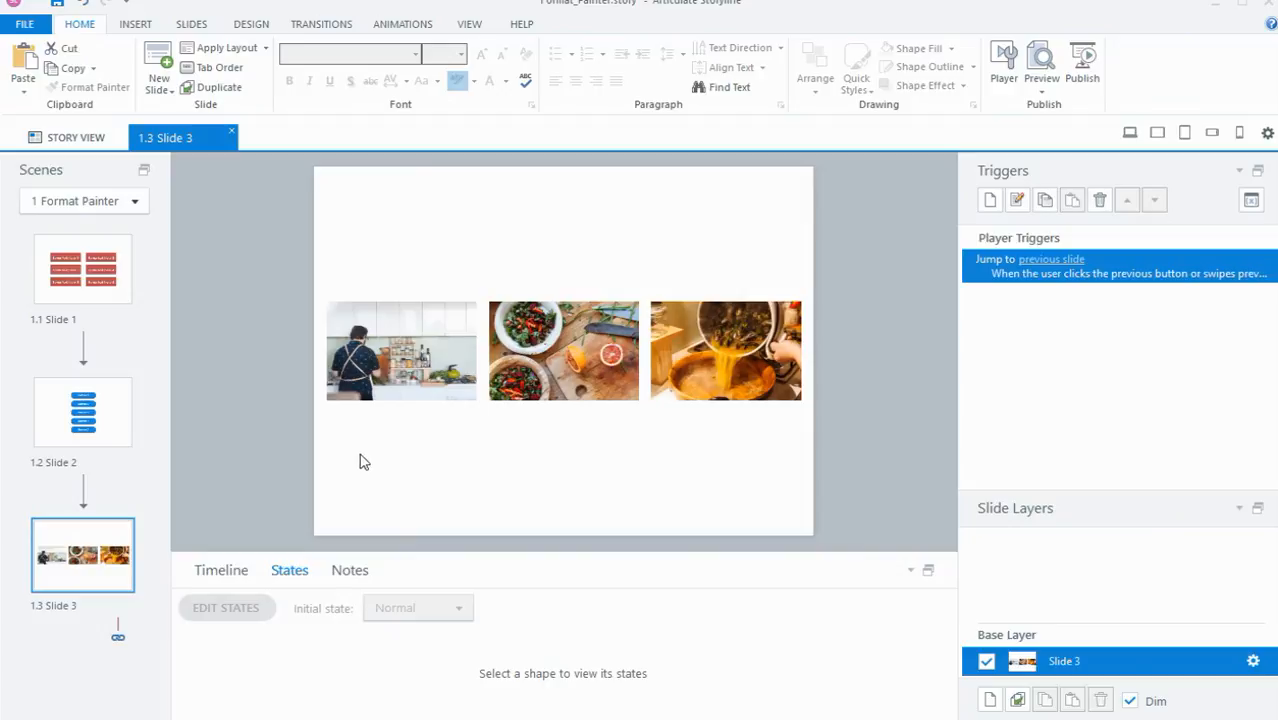
{"action": "left_click", "coordinate": [398, 375]}
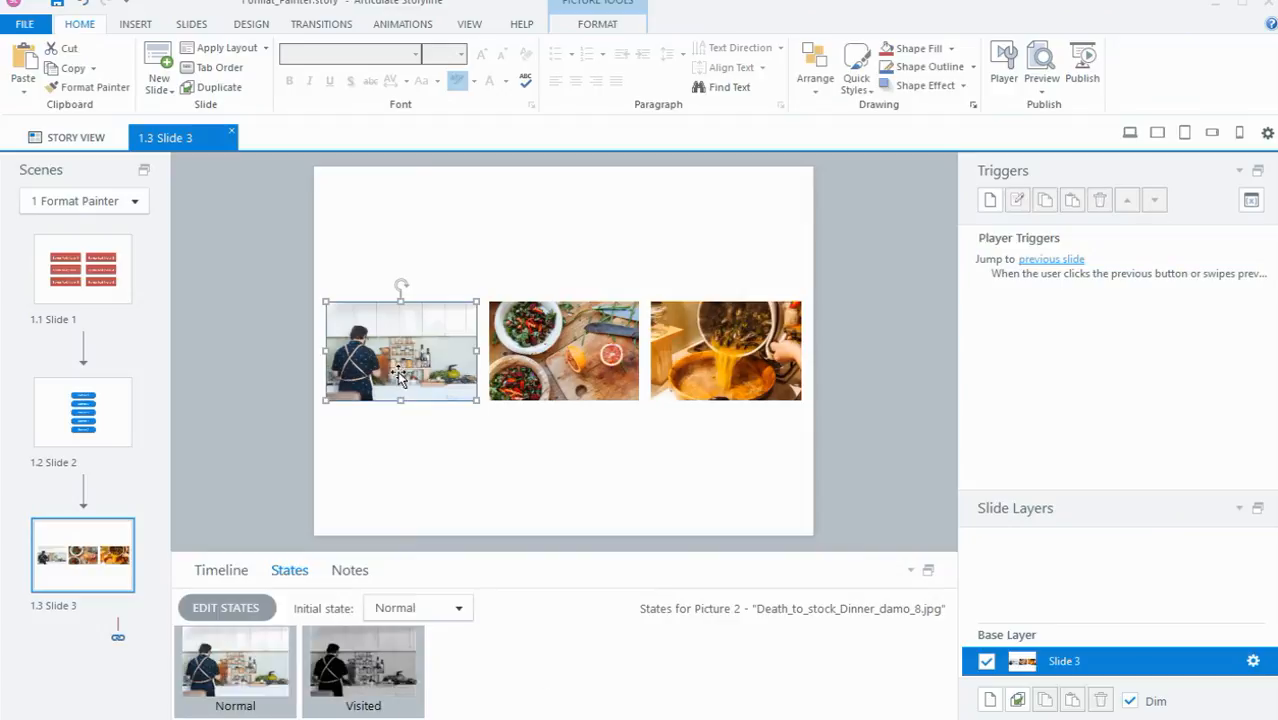
{"action": "left_click", "coordinate": [332, 672]}
{"action": "left_click", "coordinate": [115, 88]}
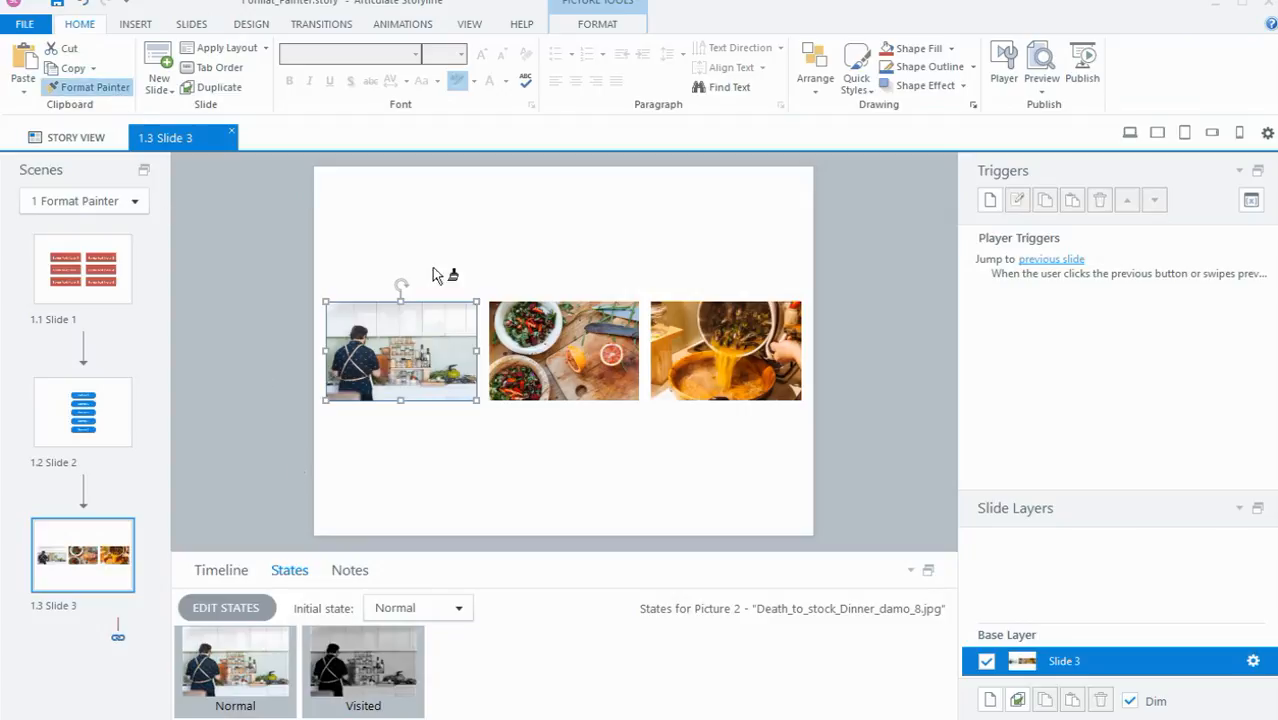
{"action": "left_click", "coordinate": [564, 355]}
{"action": "left_click", "coordinate": [680, 355]}
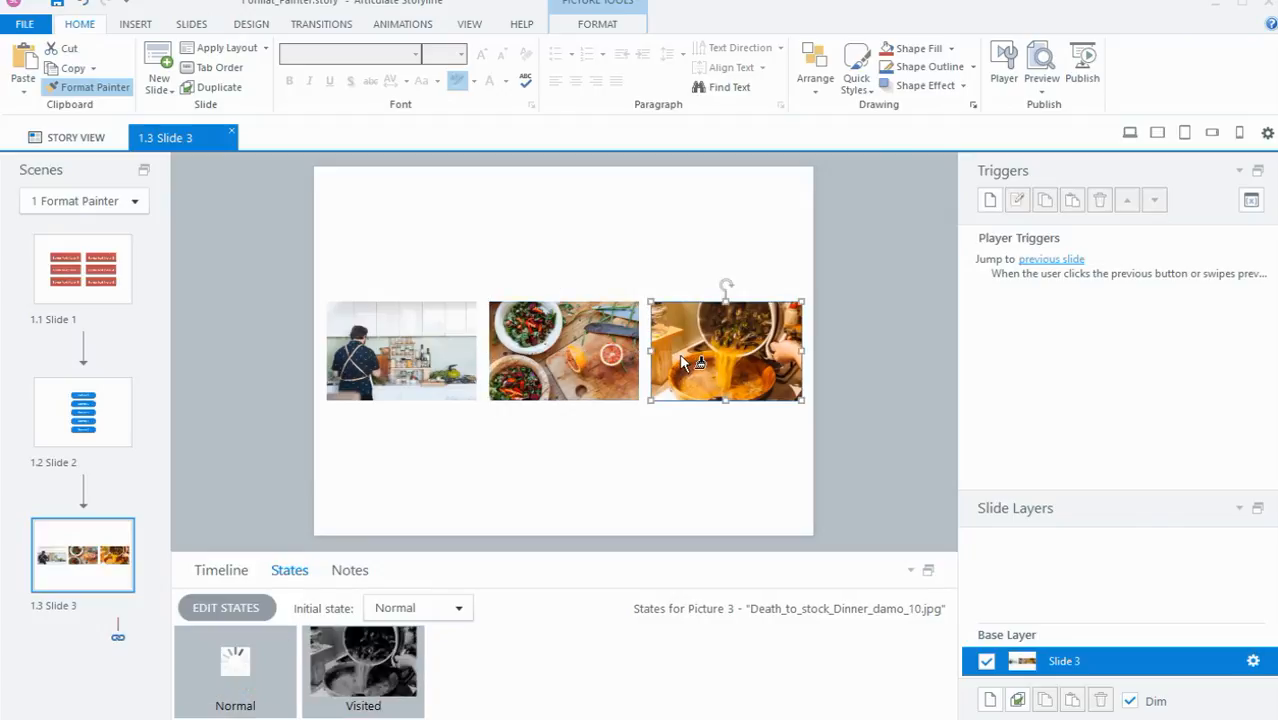
{"action": "left_click", "coordinate": [258, 289]}
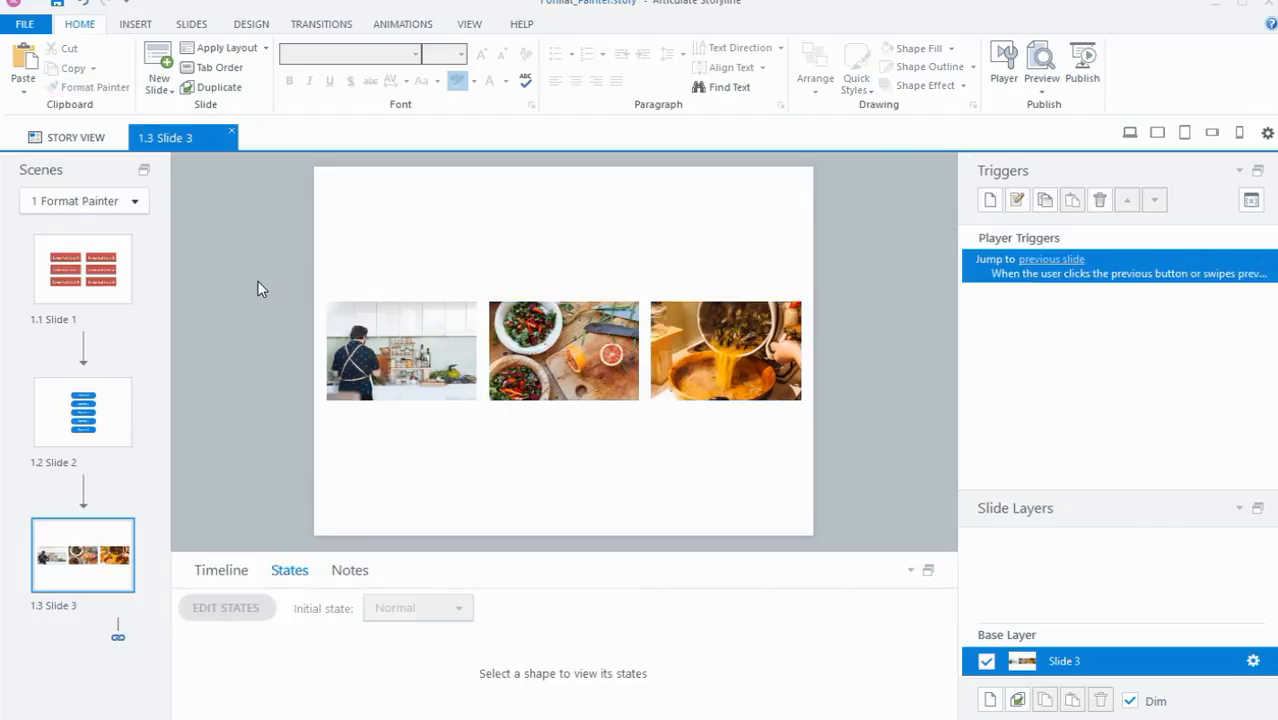
Step: Check the Visited state of the salad-bowls picture and the soup-pot picture
{"action": "left_click", "coordinate": [552, 347]}
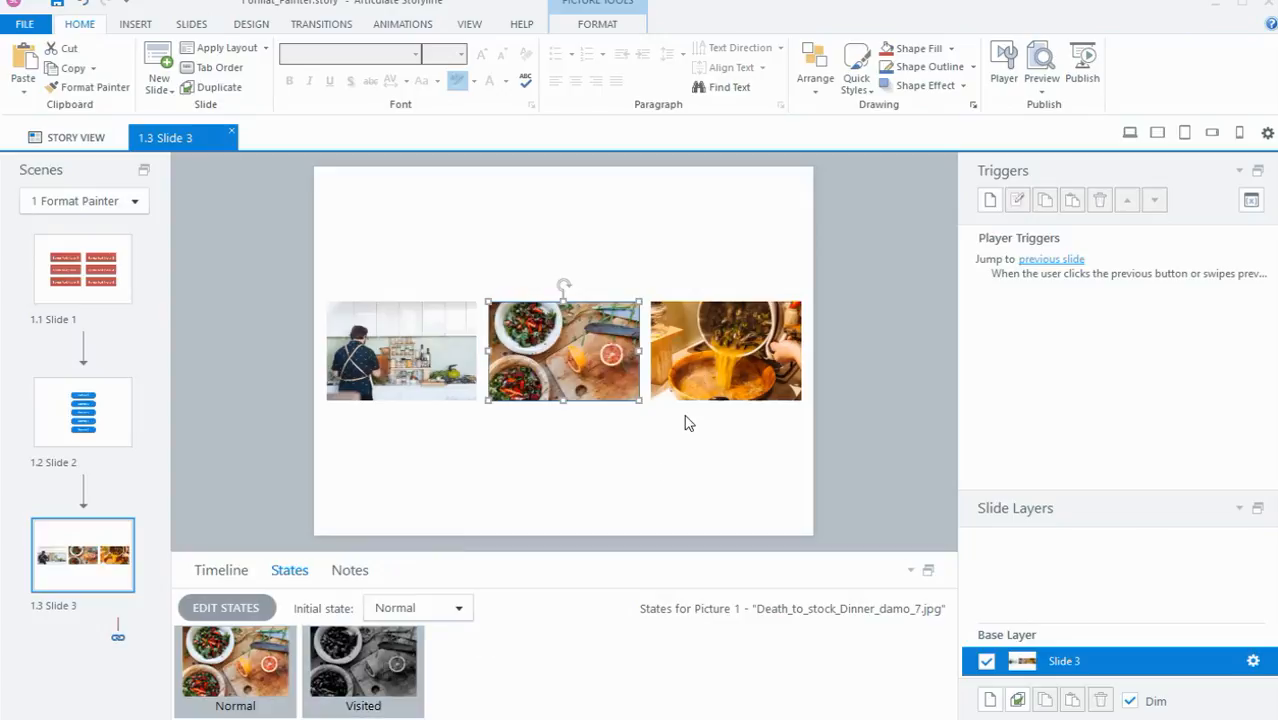
{"action": "left_click", "coordinate": [692, 372]}
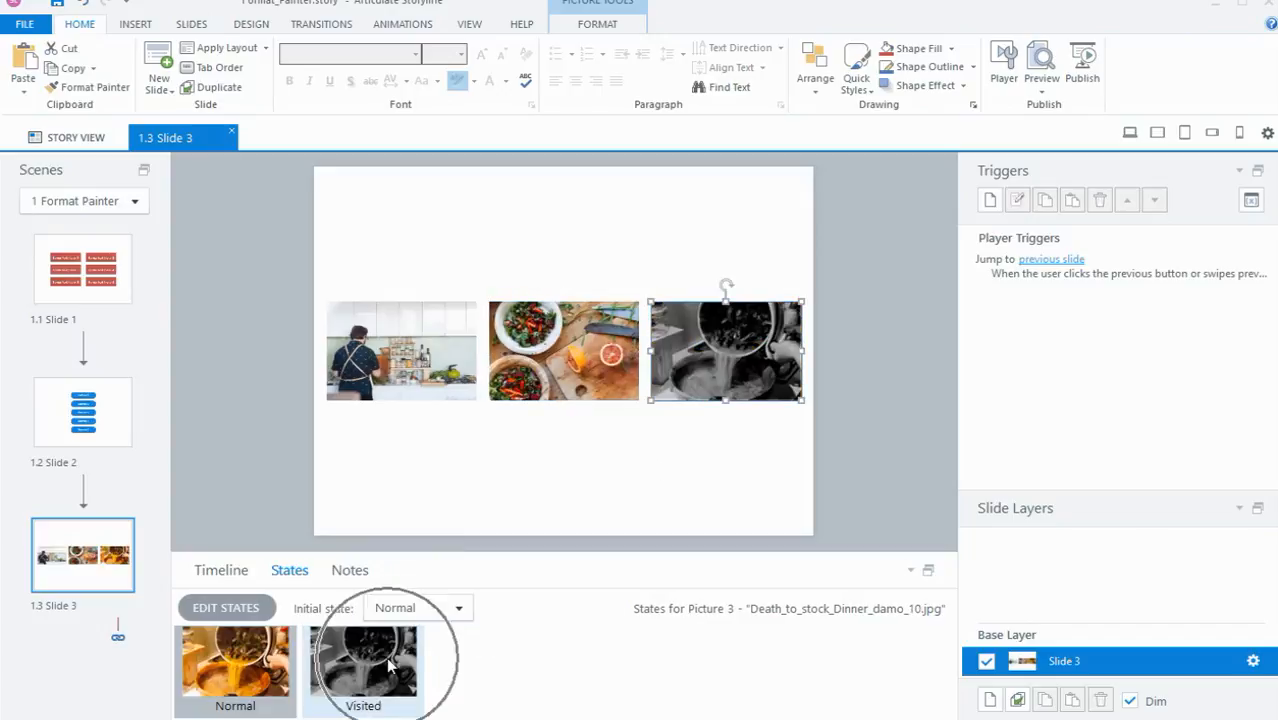
{"action": "left_click", "coordinate": [236, 290]}
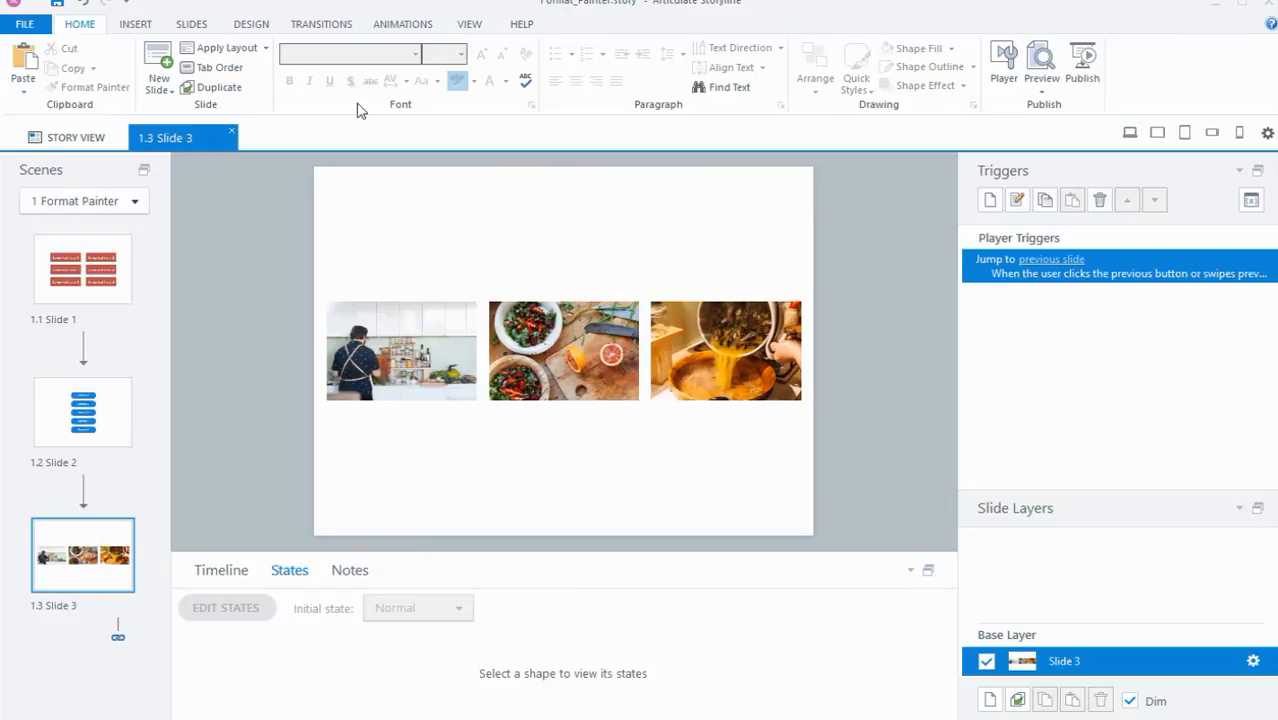
Step: Add a Fade entrance animation to the man-in-kitchen picture
{"action": "left_click", "coordinate": [392, 30]}
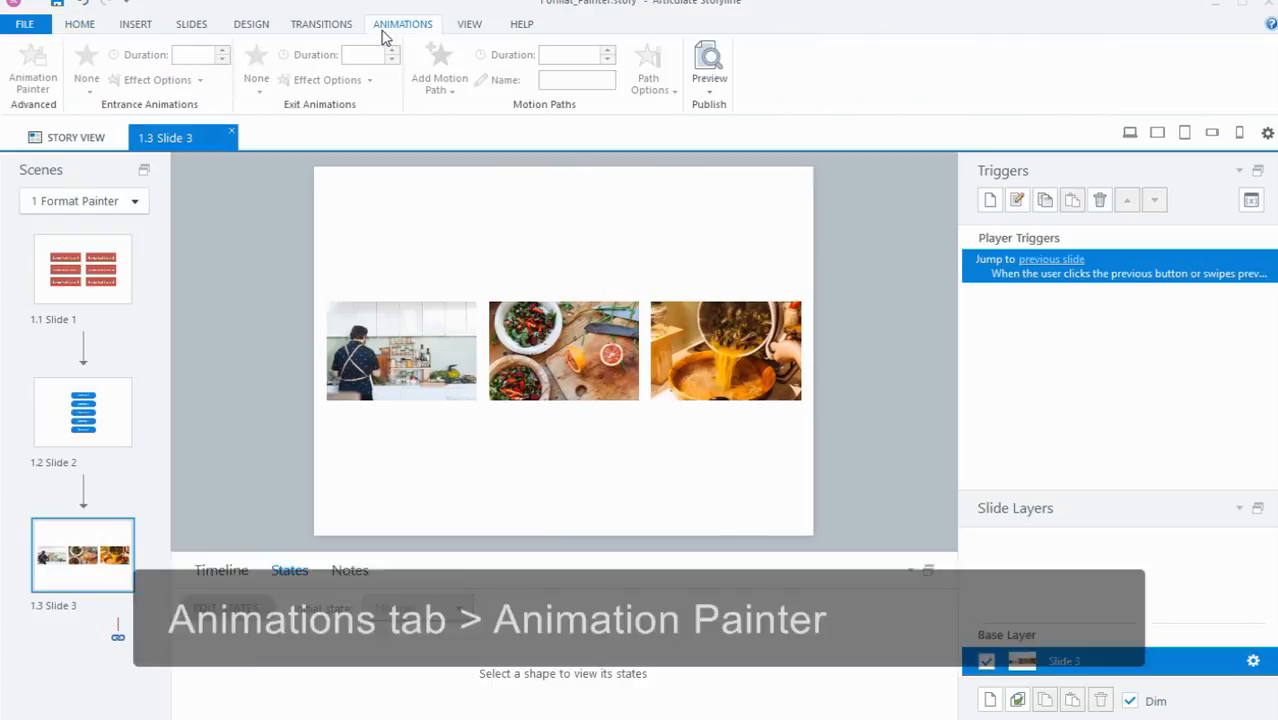
{"action": "left_click", "coordinate": [396, 318]}
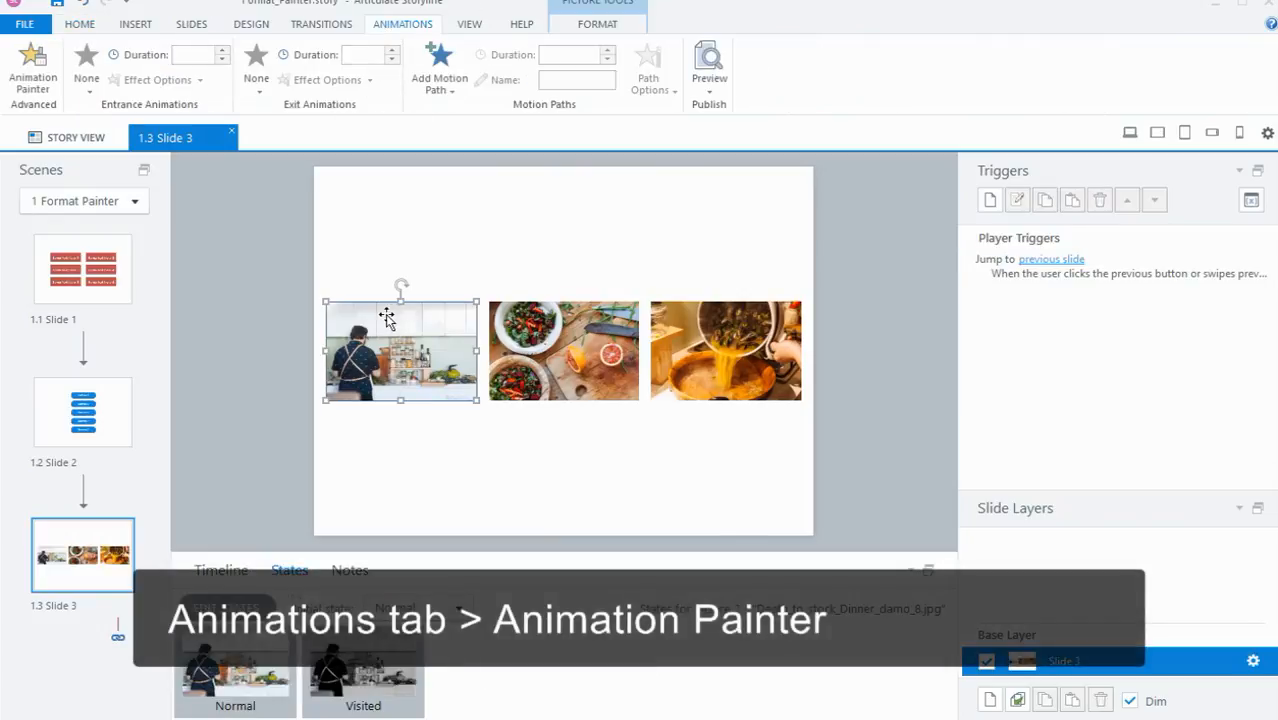
{"action": "left_click", "coordinate": [367, 318]}
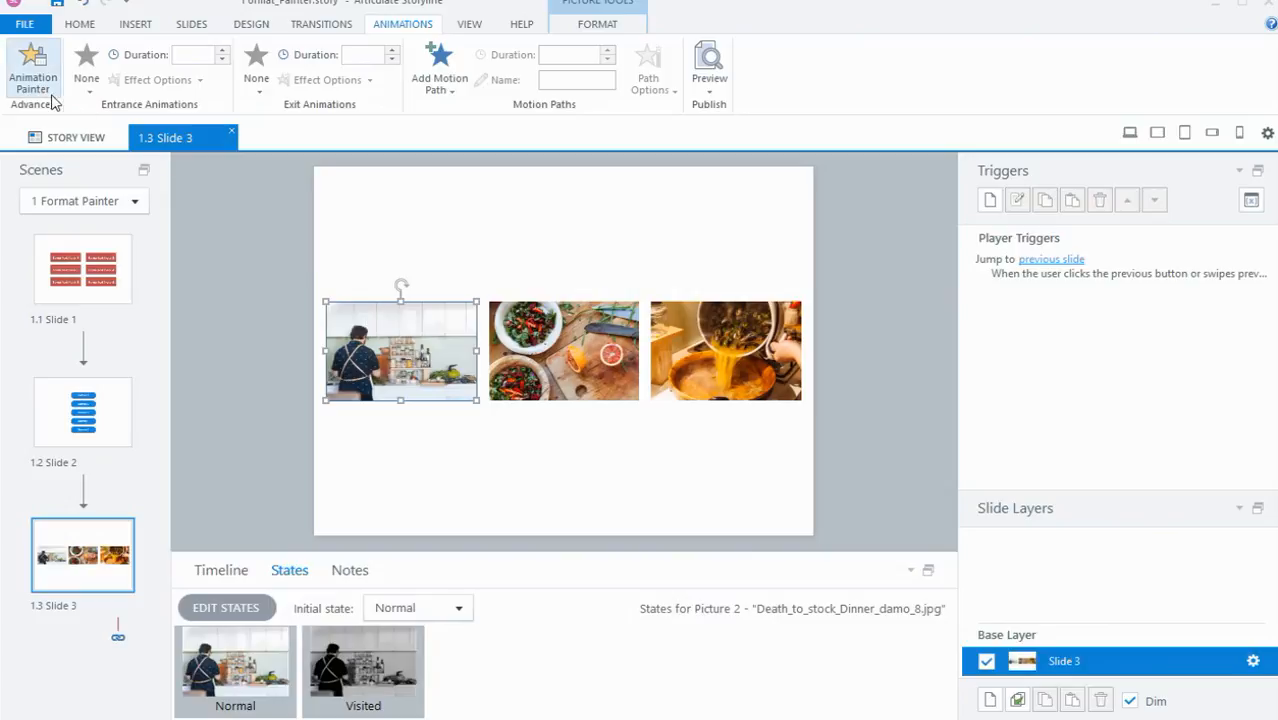
{"action": "left_click", "coordinate": [86, 88]}
{"action": "left_click", "coordinate": [193, 125]}
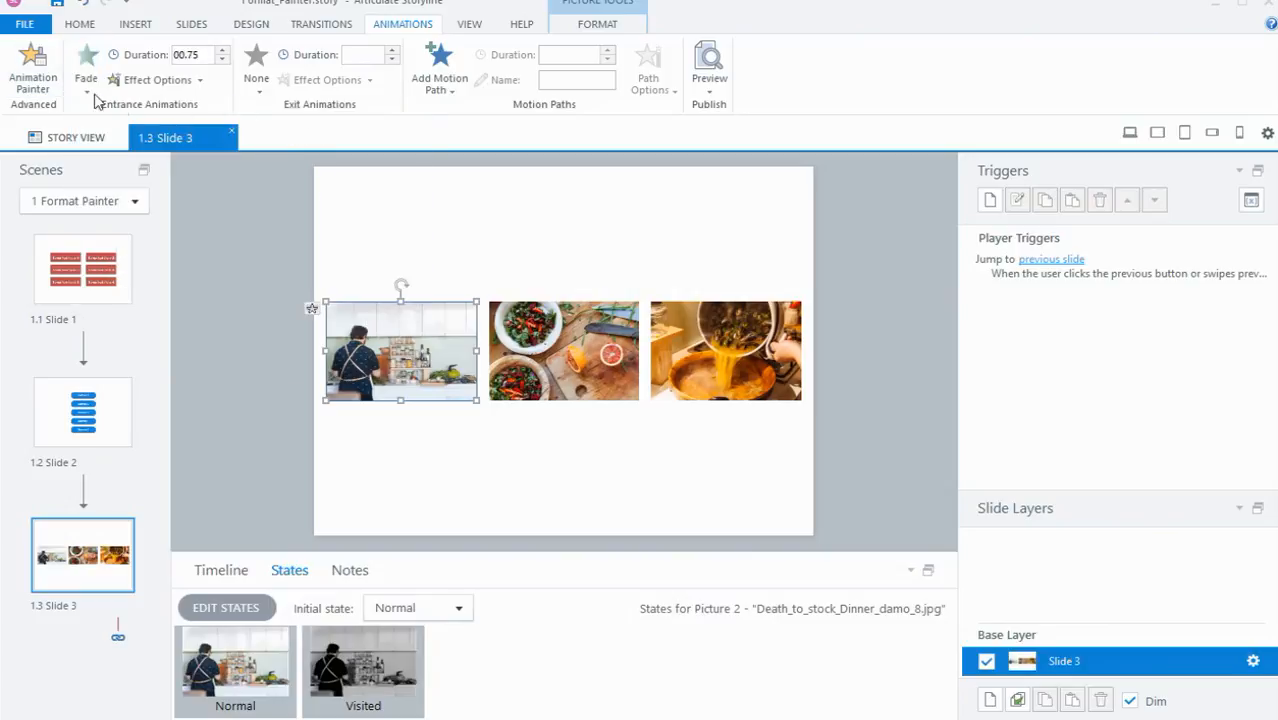
Step: Copy the man-in-kitchen picture's entrance animation onto the other two pictures with Animation Painter
{"action": "double_click", "coordinate": [33, 72]}
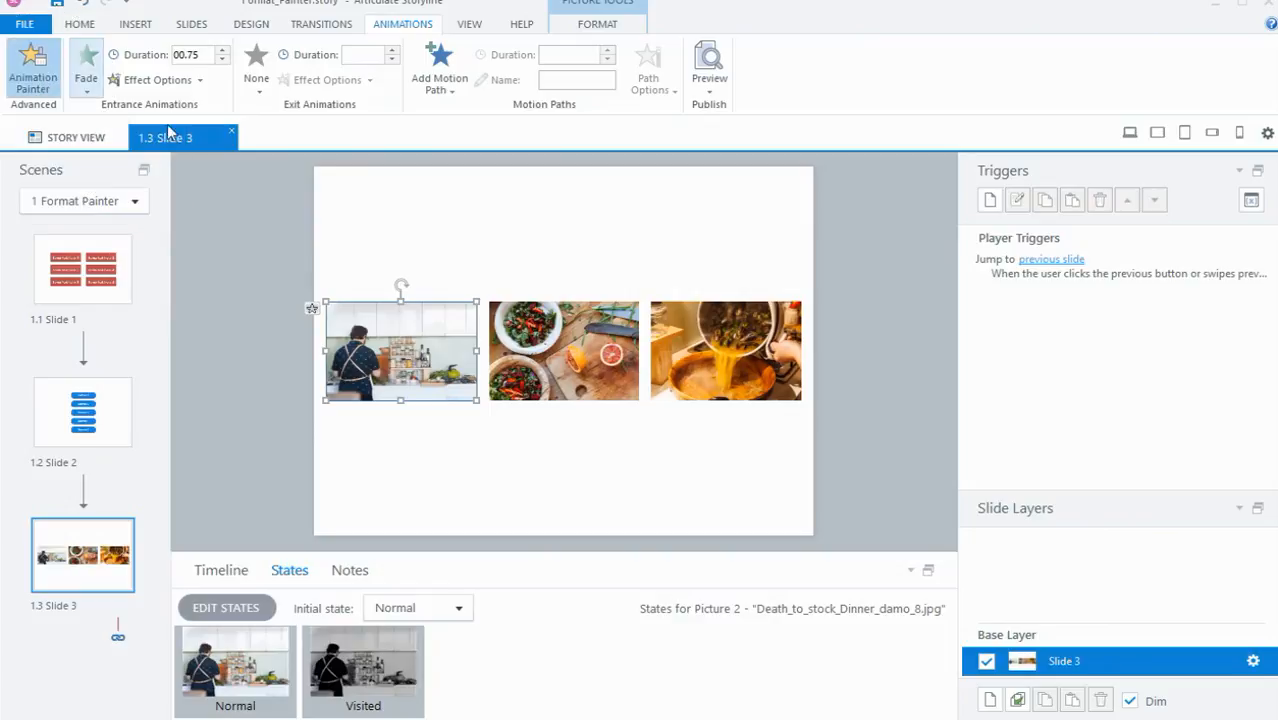
{"action": "left_click", "coordinate": [525, 337]}
{"action": "left_click", "coordinate": [707, 349]}
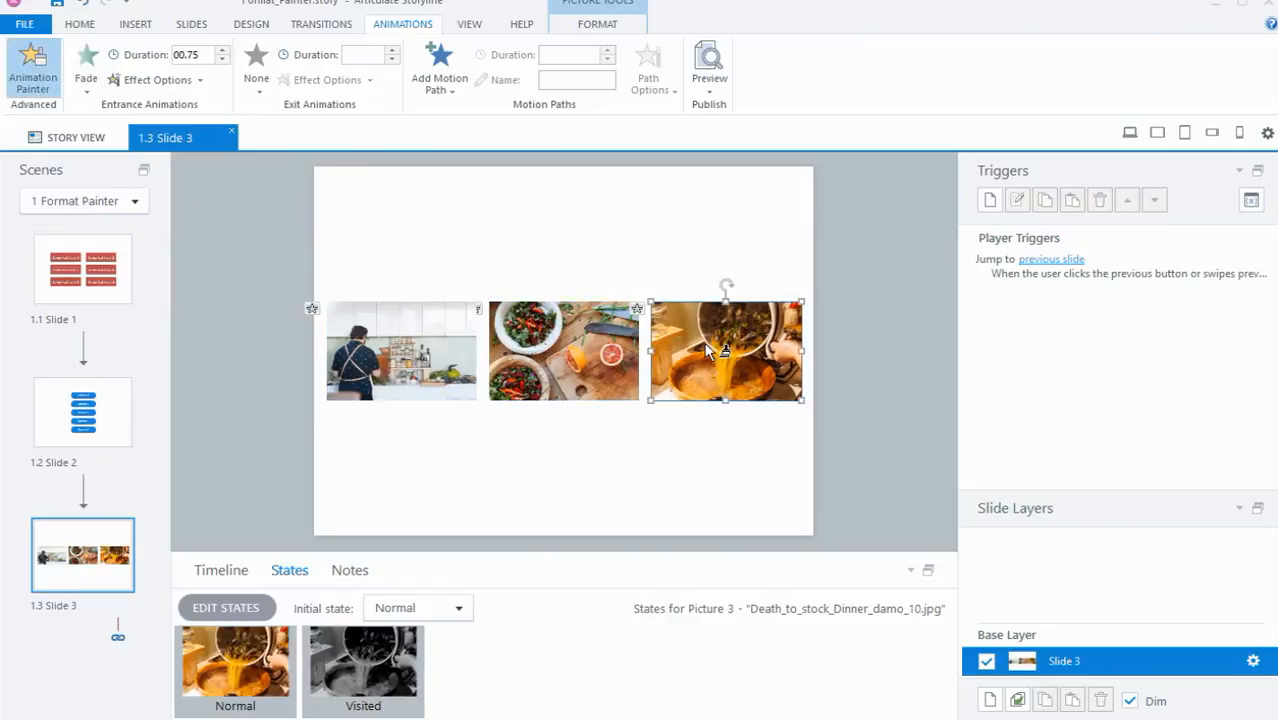
{"action": "left_click", "coordinate": [206, 202]}
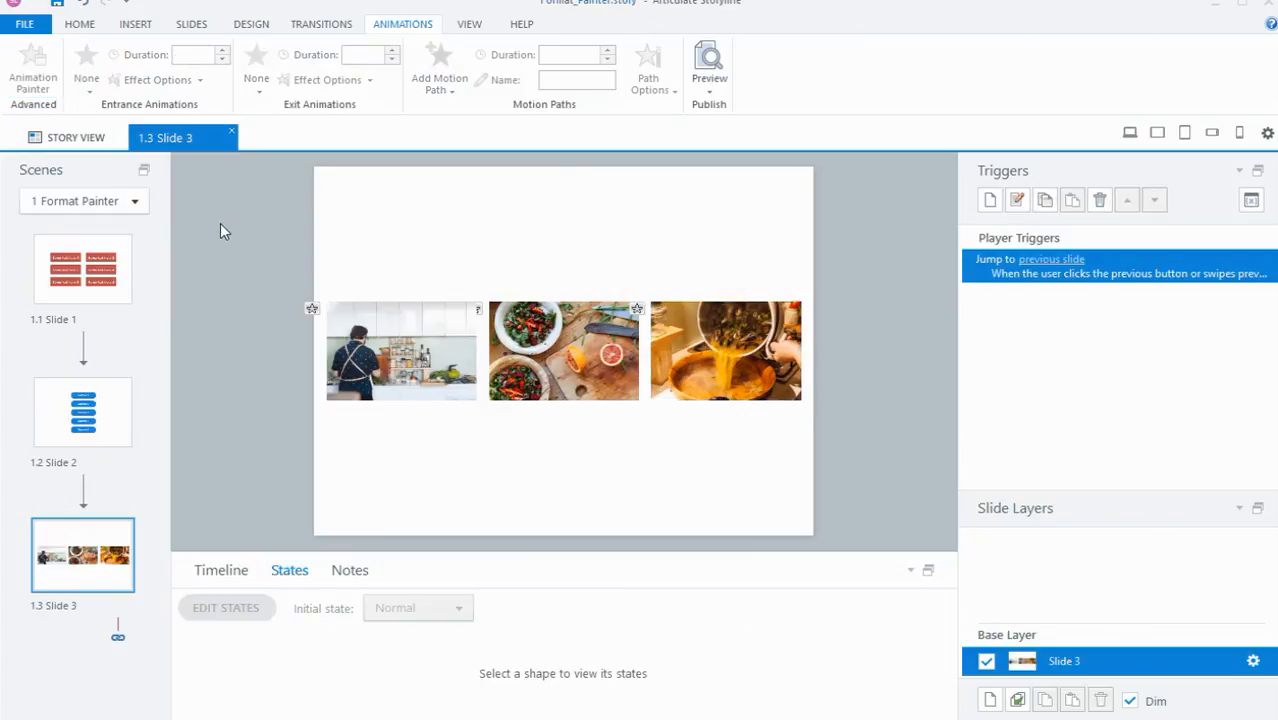